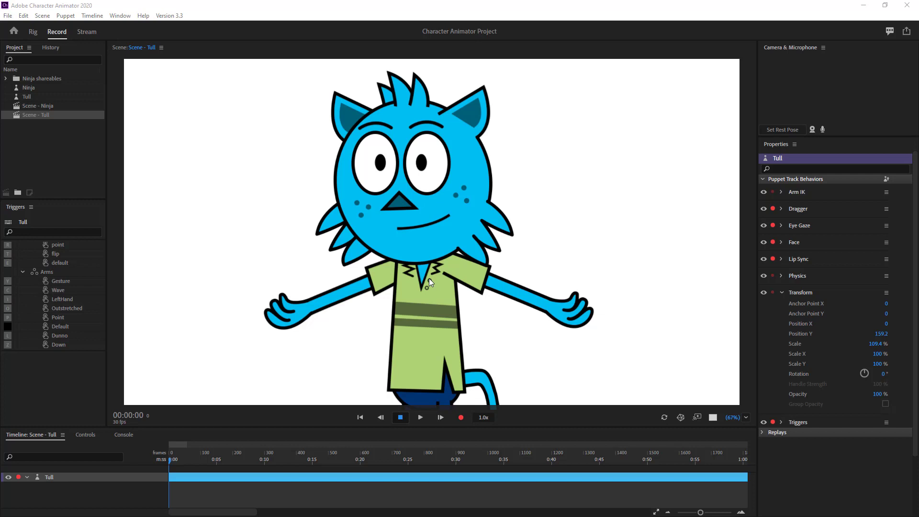
Leave the speed options unchanged and record a take of Tull's arms swinging toward the face and back.
click(493, 414)
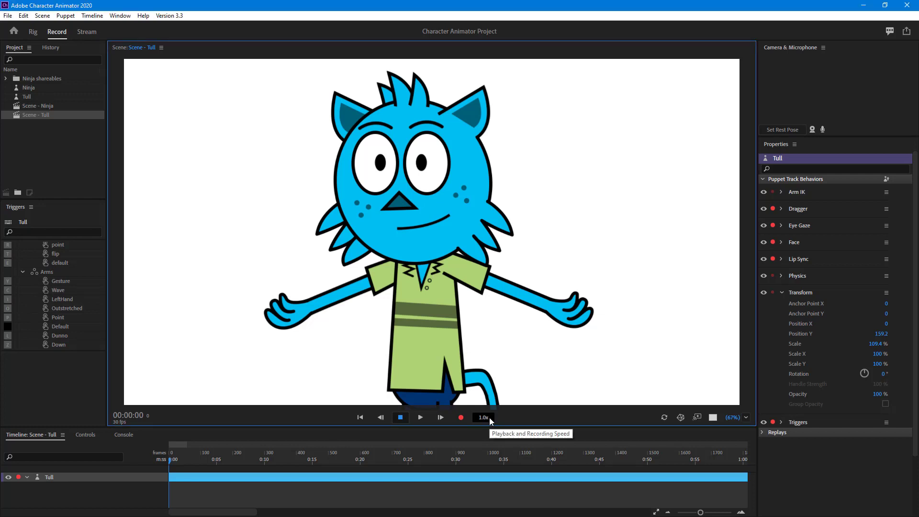
click(489, 417)
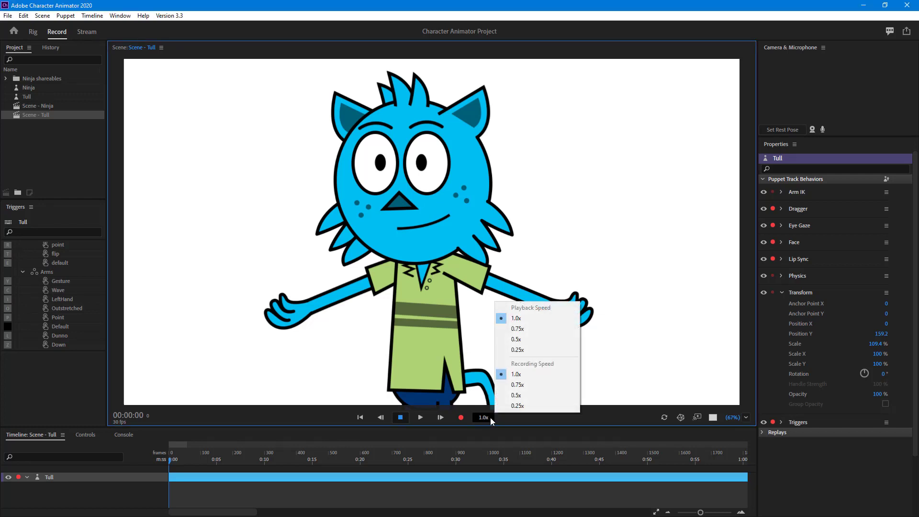
click(500, 427)
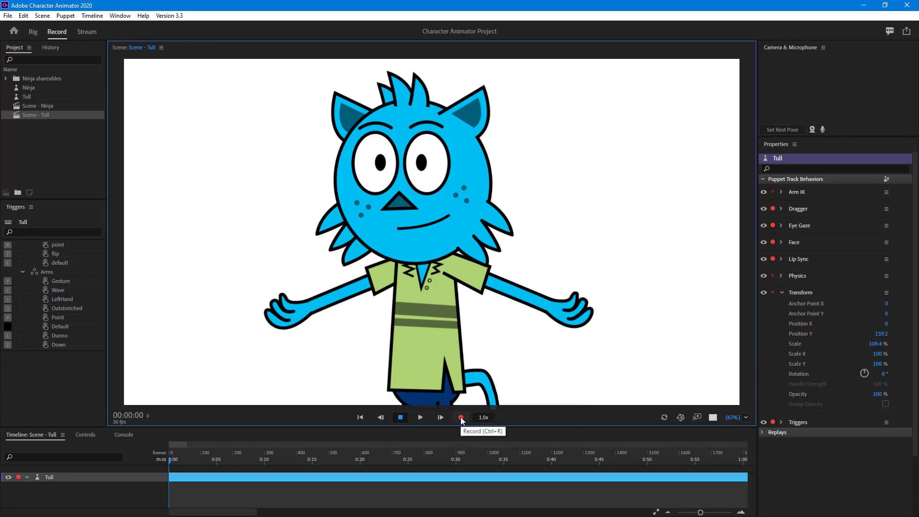
click(461, 419)
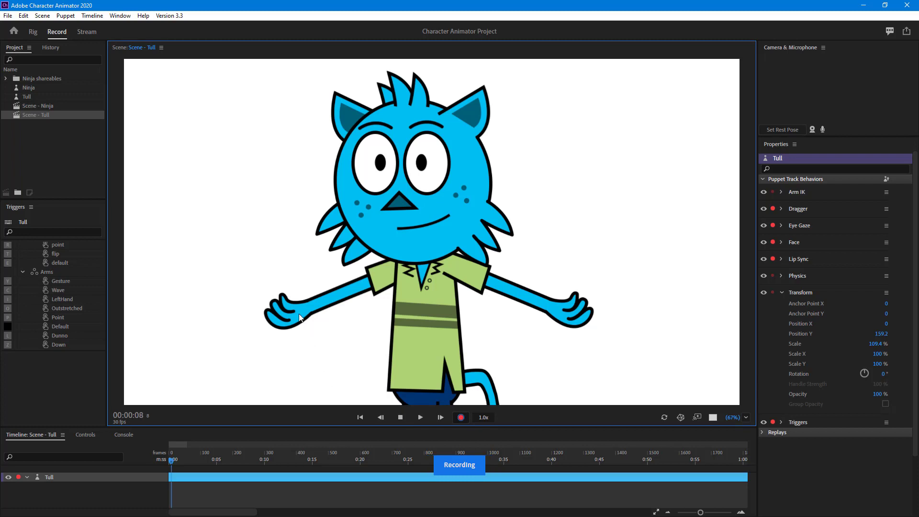
mouse_move(300, 318)
mouse_down()
mouse_move(303, 253)
mouse_move(322, 241)
mouse_move(279, 277)
mouse_move(278, 327)
mouse_move(302, 353)
mouse_move(283, 299)
mouse_move(306, 241)
mouse_move(341, 225)
mouse_move(307, 259)
mouse_up()
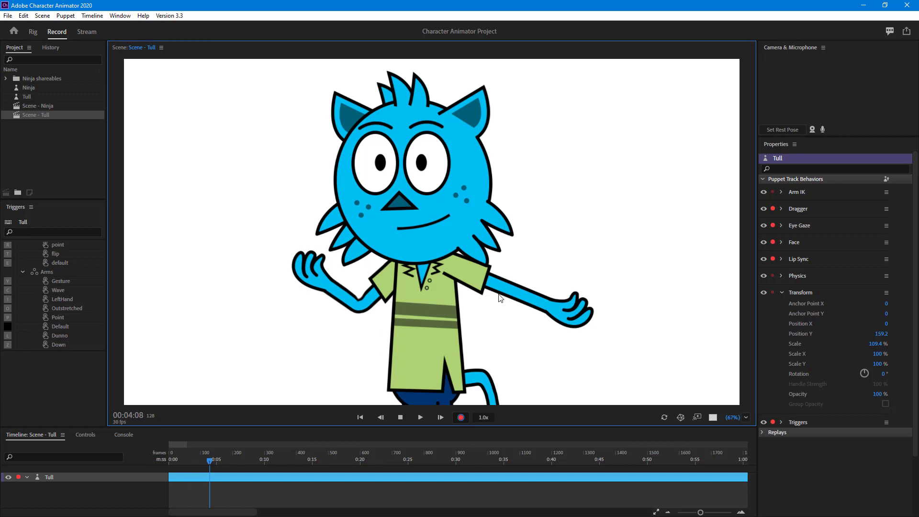
mouse_move(565, 285)
mouse_down()
mouse_move(546, 247)
mouse_move(524, 251)
mouse_move(579, 280)
mouse_up()
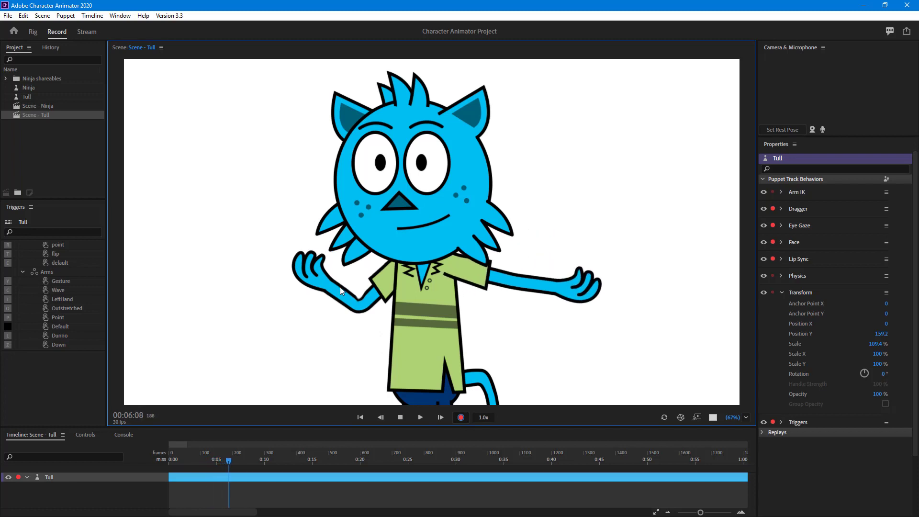
drag(339, 286, 287, 294)
click(400, 417)
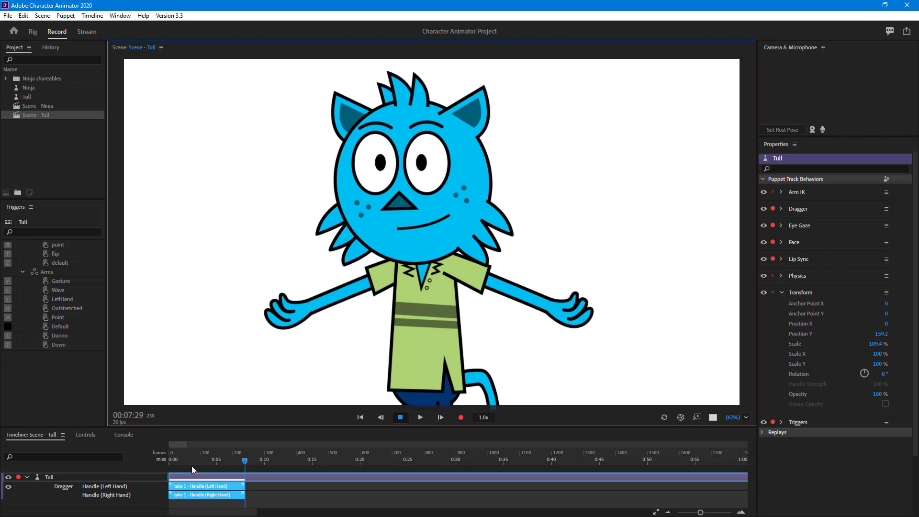
Play Take 1 from frame 0 to watch Tull's arms swing in and out, then rewind to the start.
drag(198, 461, 163, 472)
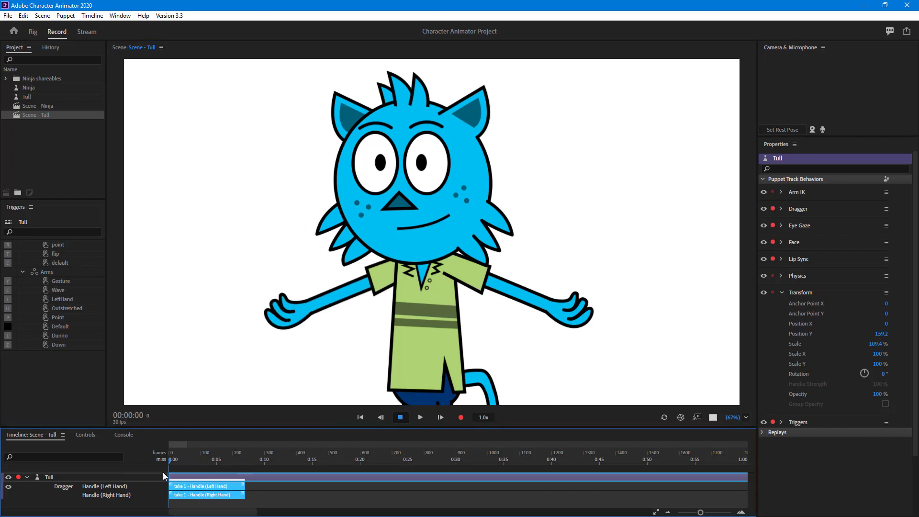
click(420, 416)
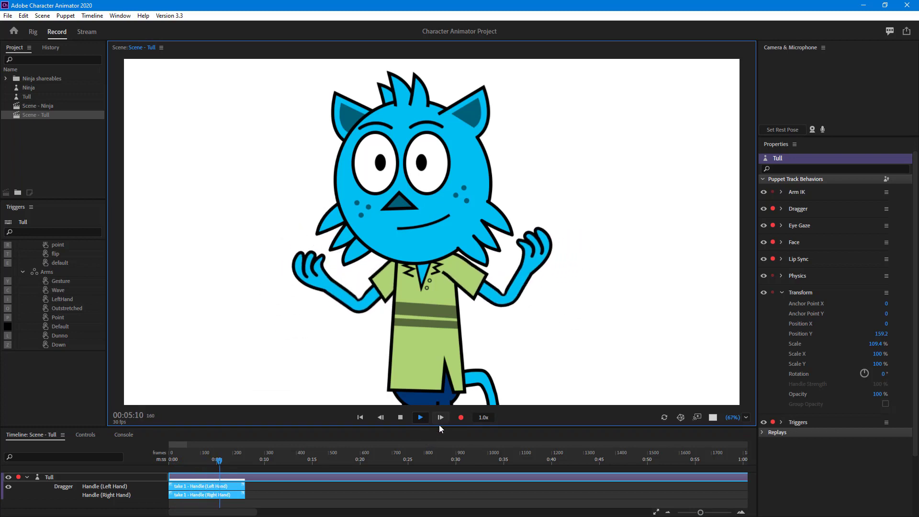
click(401, 419)
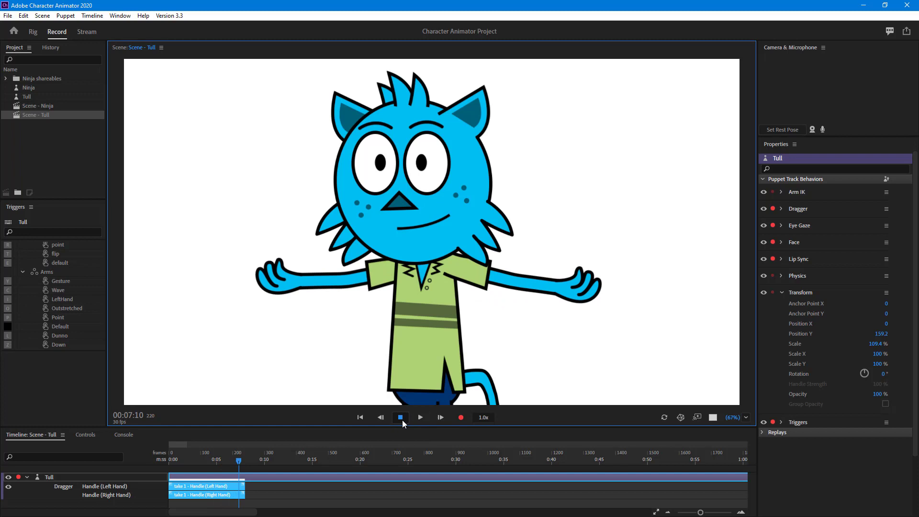
drag(239, 461, 131, 472)
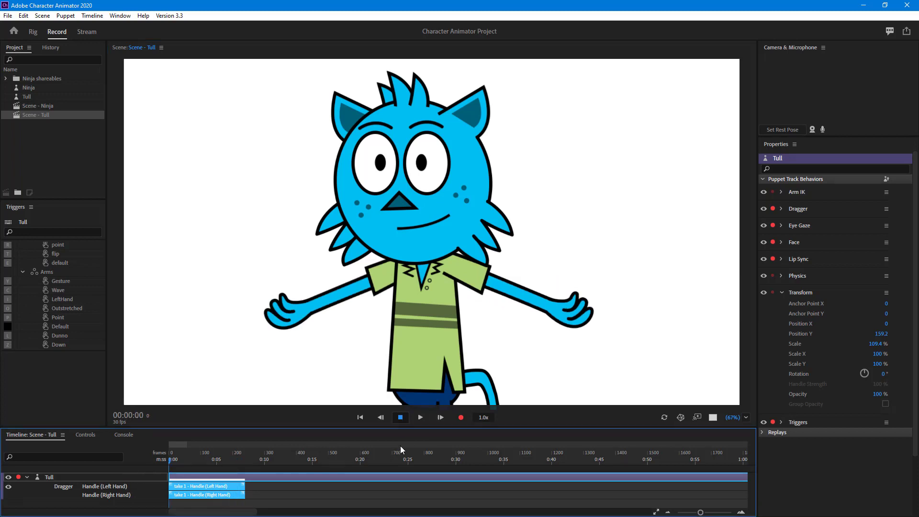
Record a second Dragger take moving Tull's right hand up to the face and back down.
click(461, 417)
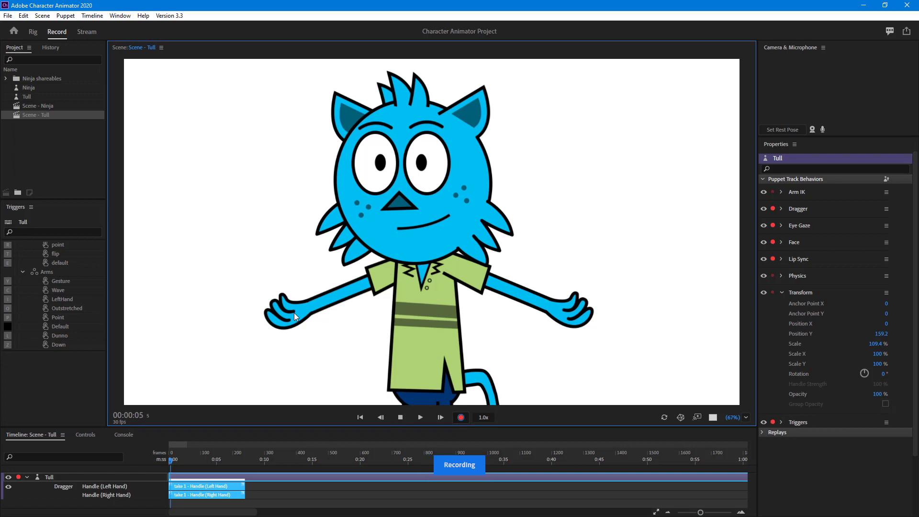
mouse_move(295, 315)
mouse_down()
mouse_move(343, 258)
mouse_move(310, 263)
mouse_move(284, 295)
mouse_move(282, 313)
mouse_move(288, 283)
mouse_move(316, 256)
mouse_move(338, 252)
mouse_move(317, 253)
mouse_move(293, 277)
mouse_move(288, 309)
mouse_move(294, 268)
mouse_move(330, 247)
mouse_move(296, 262)
mouse_move(280, 298)
mouse_move(313, 255)
mouse_move(342, 254)
mouse_move(285, 301)
mouse_move(324, 254)
mouse_move(370, 250)
mouse_move(268, 278)
mouse_up()
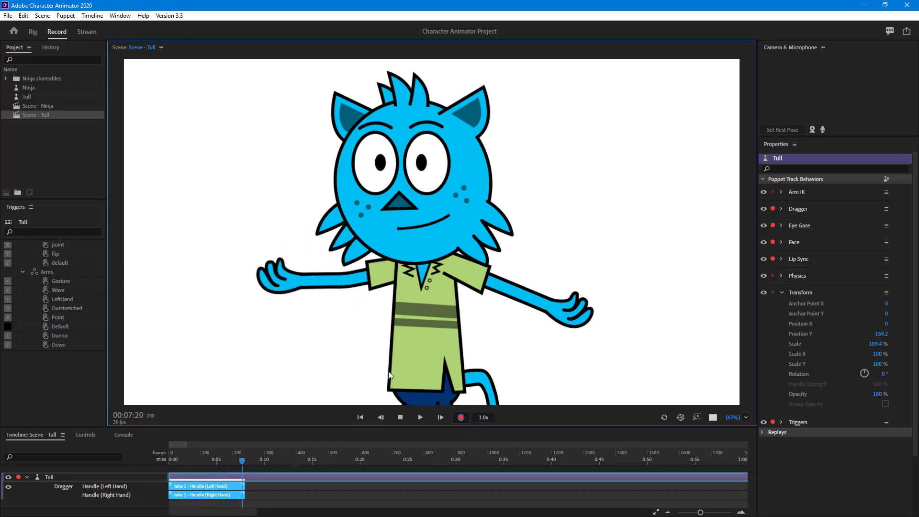
click(400, 419)
Play the new right-hand take back from the scene start and scrub a little through it.
click(218, 464)
drag(217, 464, 143, 461)
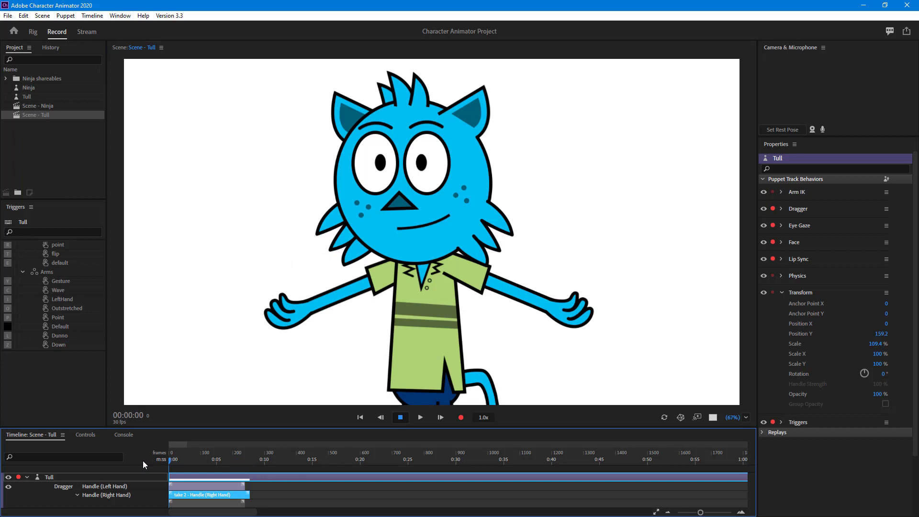
click(423, 418)
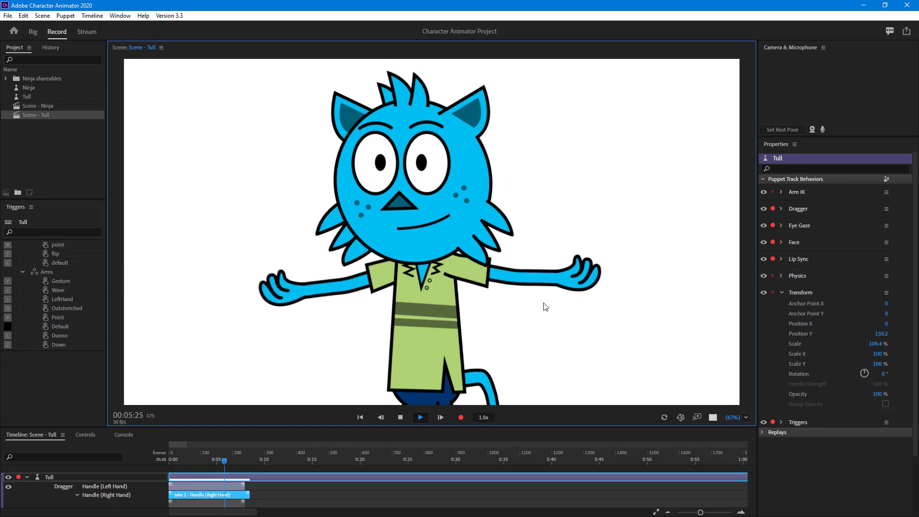
click(403, 417)
mouse_move(247, 465)
mouse_down()
mouse_move(211, 468)
mouse_move(269, 480)
mouse_move(252, 482)
mouse_up()
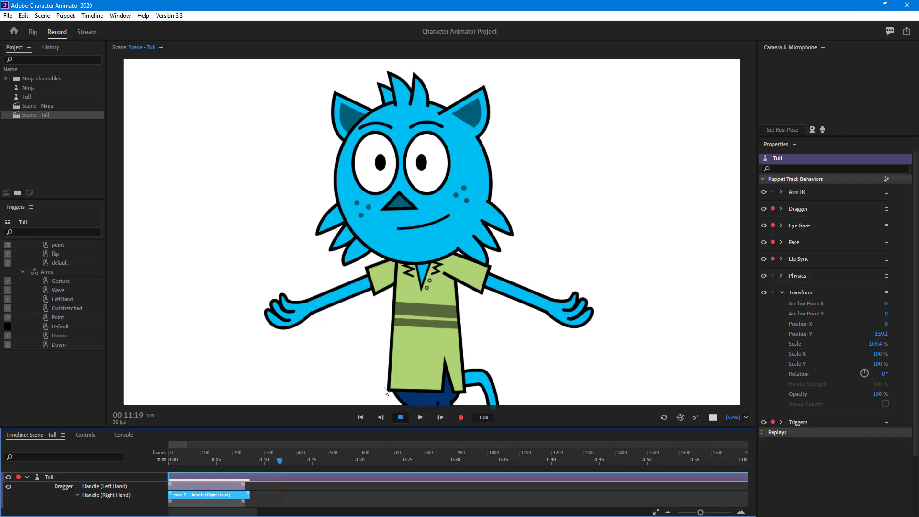
Set the speed to 0.25x and replay Tull's hand takes slowly from the scene start.
click(480, 417)
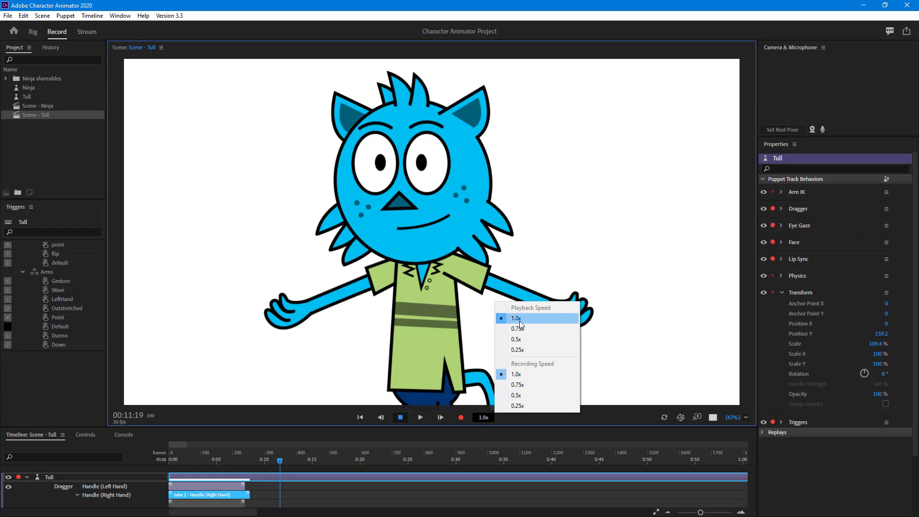
click(521, 349)
click(120, 464)
key(Home)
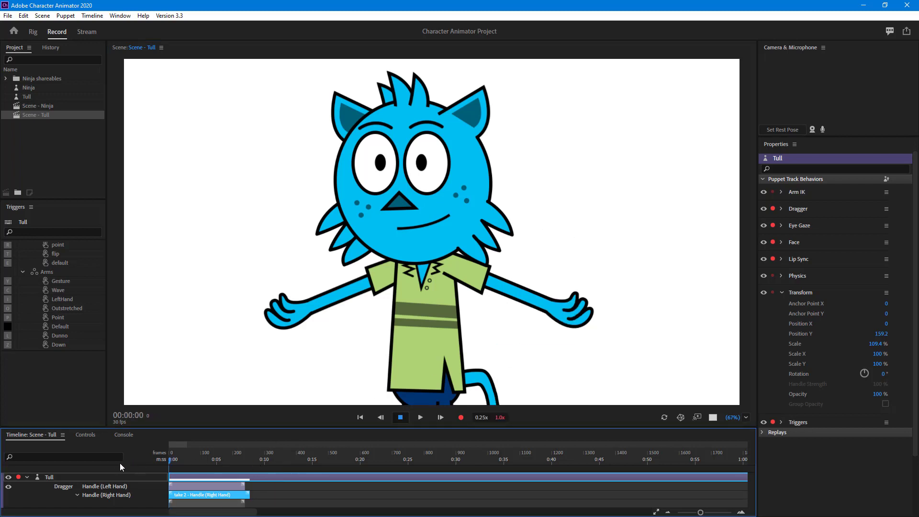
click(414, 417)
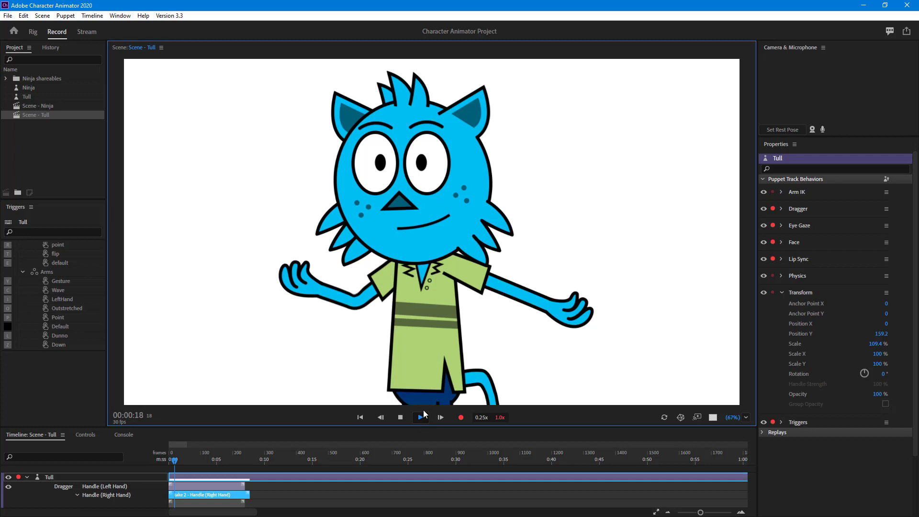
Stop playback, delete the Dragger hand takes, deselect Tull and rewind to the scene start.
click(399, 417)
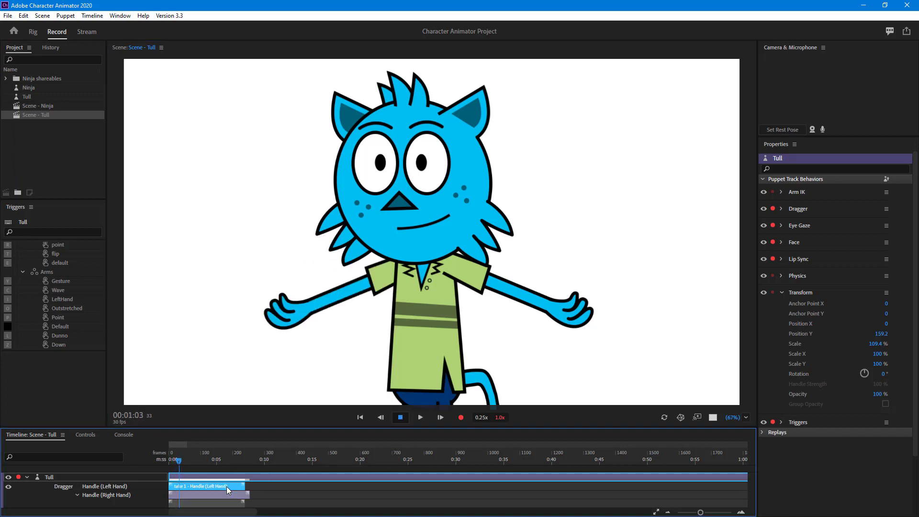
key(Delete)
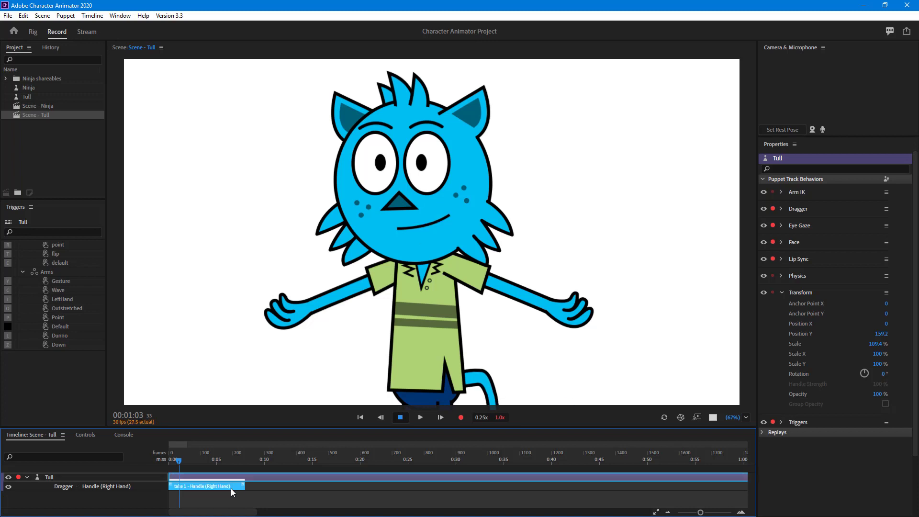
click(178, 465)
drag(170, 465, 163, 457)
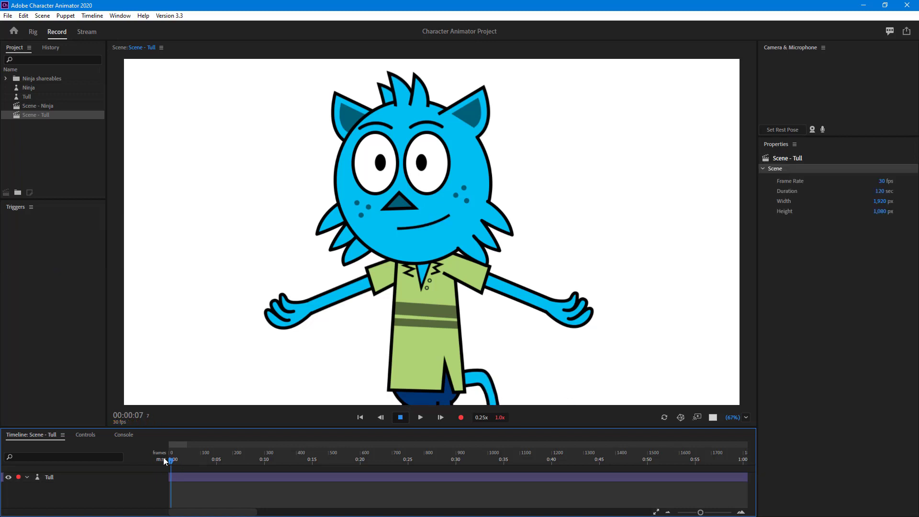
Set playback speed to 1.0x and recording speed to 0.25x.
click(481, 417)
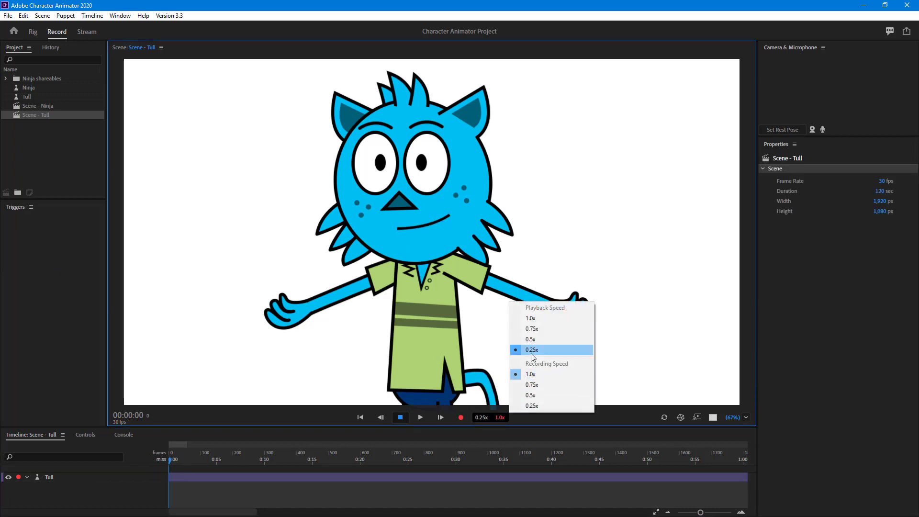
click(545, 318)
click(480, 418)
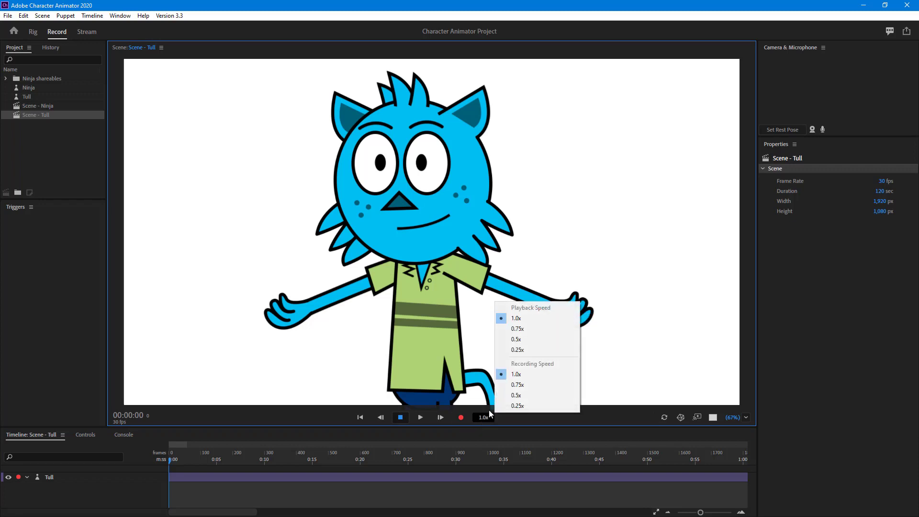
click(536, 406)
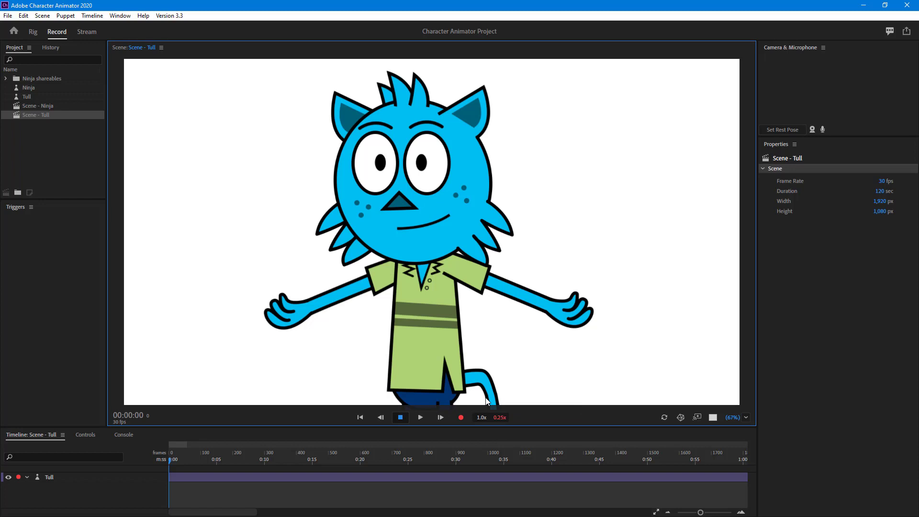
Record a 0.25x take dragging Tull's right hand upward.
click(462, 419)
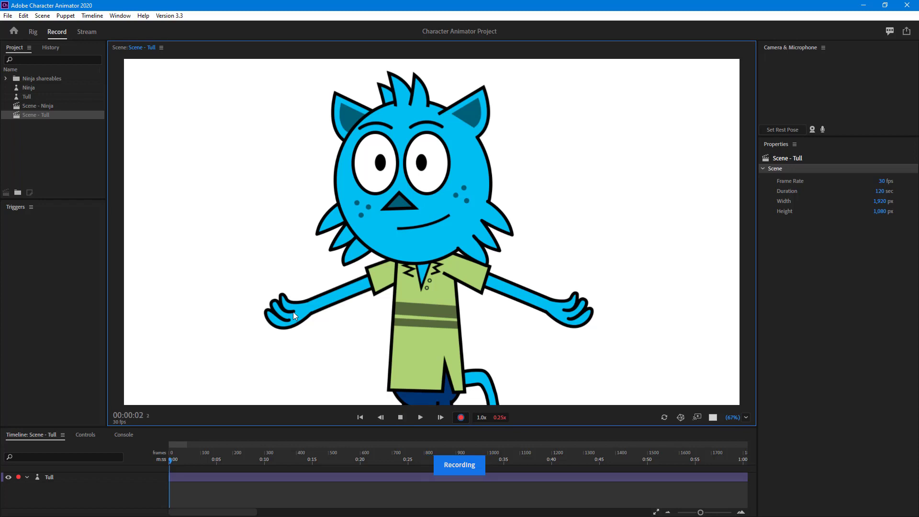
mouse_move(293, 312)
mouse_down()
mouse_move(281, 254)
mouse_move(319, 222)
mouse_move(295, 238)
mouse_move(322, 225)
mouse_move(301, 234)
mouse_move(295, 257)
mouse_move(305, 287)
mouse_move(328, 307)
mouse_move(333, 294)
mouse_move(317, 279)
mouse_move(299, 277)
mouse_move(289, 294)
mouse_move(304, 309)
mouse_move(325, 311)
mouse_move(338, 299)
mouse_move(328, 277)
mouse_move(300, 274)
mouse_move(298, 284)
mouse_move(322, 287)
mouse_move(340, 275)
mouse_move(331, 249)
mouse_move(306, 232)
mouse_move(295, 246)
mouse_move(309, 248)
mouse_move(297, 259)
mouse_move(310, 242)
mouse_up()
Stop recording, play the 0.25x right-hand take at 1.0x from frame 0, then rewind.
click(401, 417)
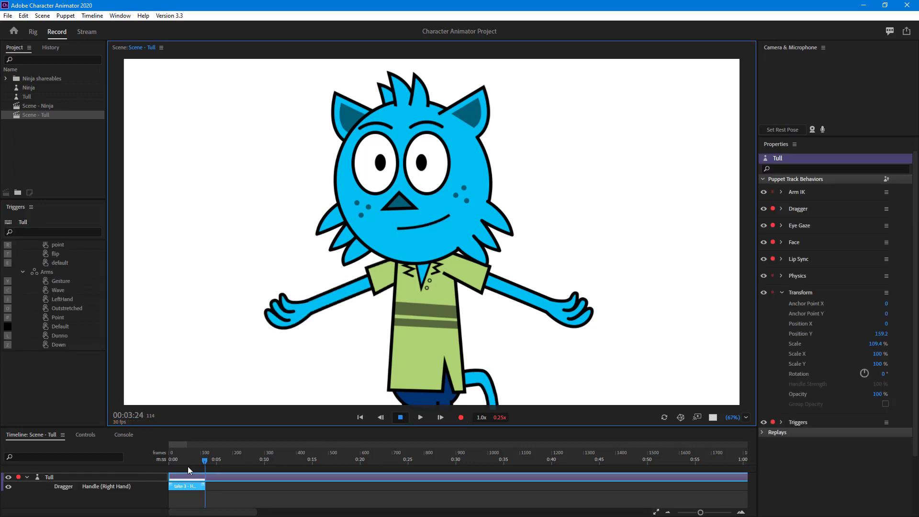
drag(206, 458, 170, 462)
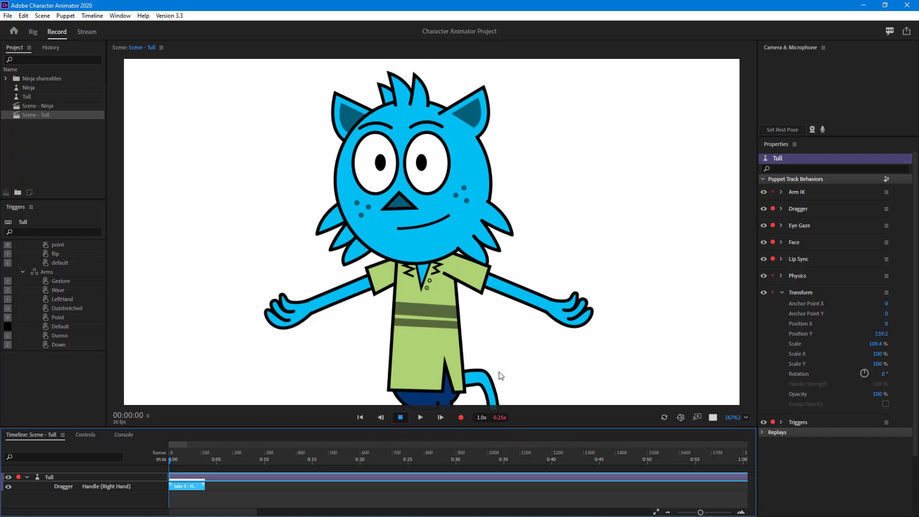
click(421, 418)
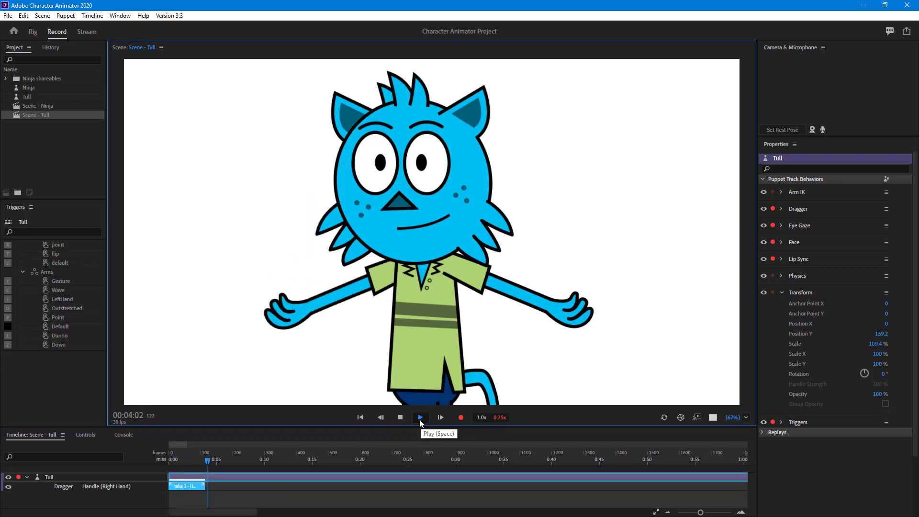
click(405, 418)
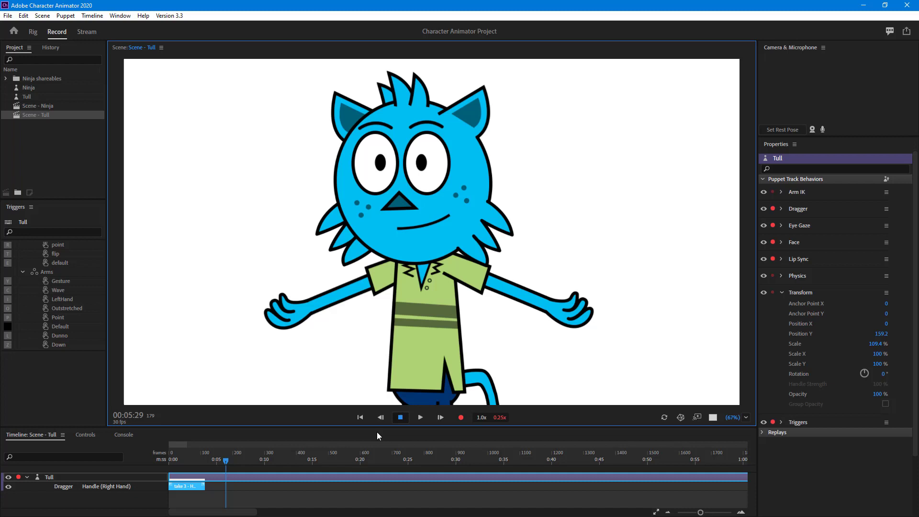
drag(221, 459, 145, 459)
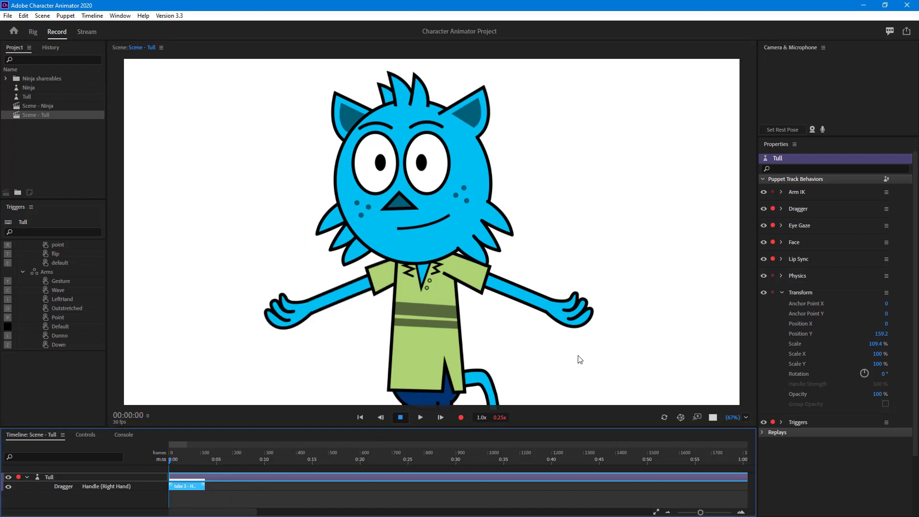
Pull Tull's left hand down, then record a 0.25x take moving that hand.
drag(579, 312, 523, 406)
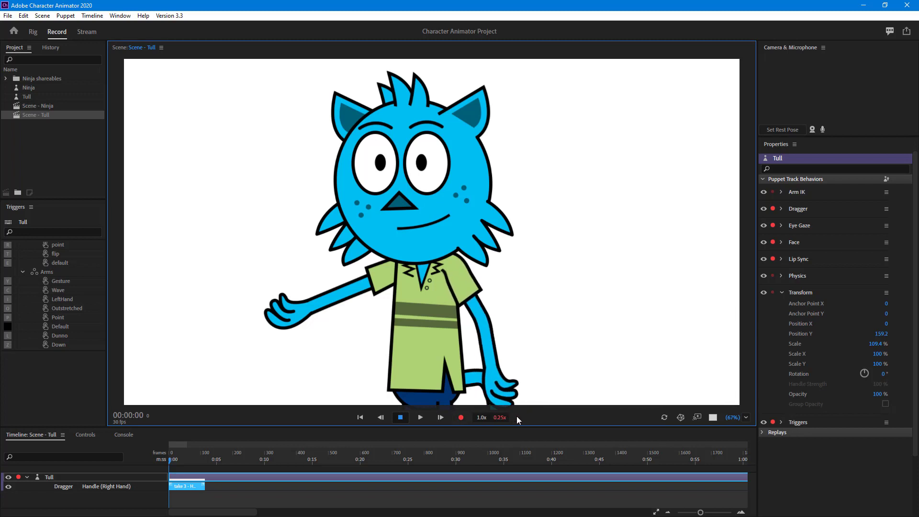
click(460, 417)
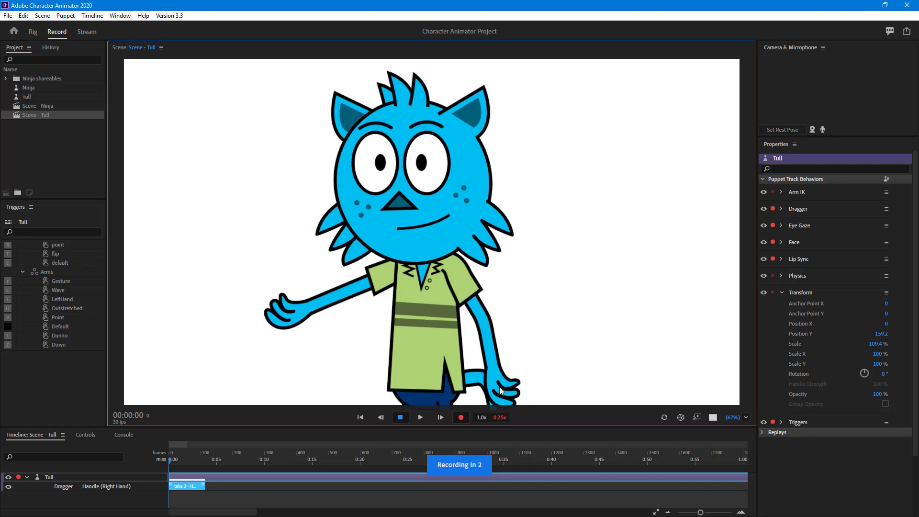
mouse_move(497, 387)
mouse_down()
mouse_move(481, 394)
mouse_move(520, 408)
mouse_move(483, 432)
mouse_move(503, 432)
mouse_move(496, 421)
mouse_move(485, 425)
mouse_move(519, 431)
mouse_move(488, 437)
mouse_up()
Stop recording, then play both hand takes together from frame 0 at 1.0x.
click(404, 416)
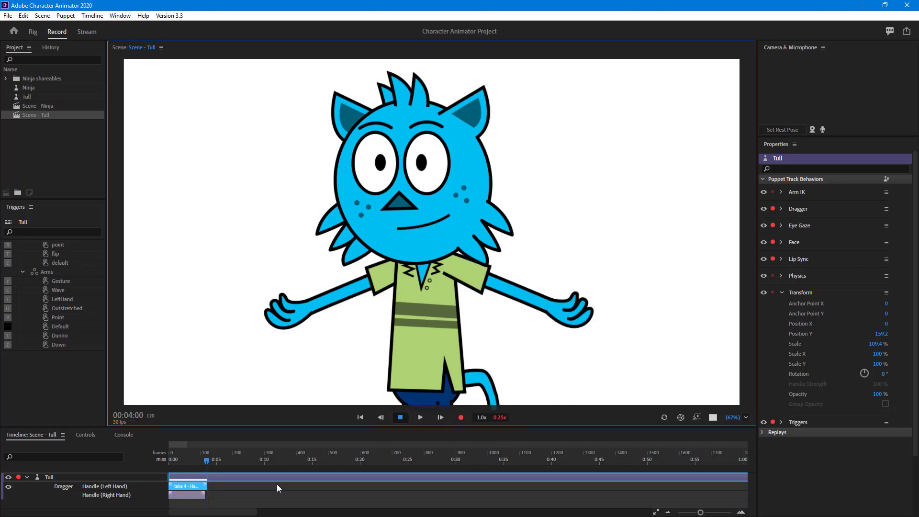
drag(205, 458, 107, 458)
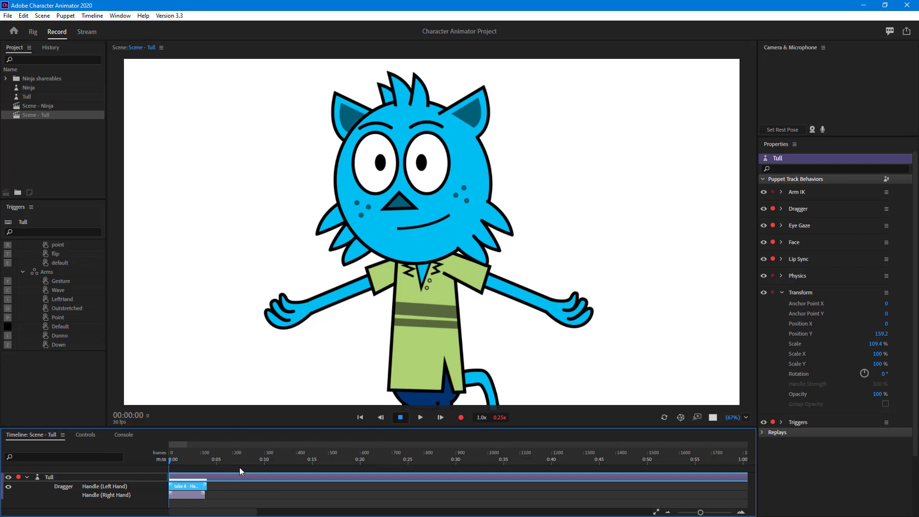
click(420, 416)
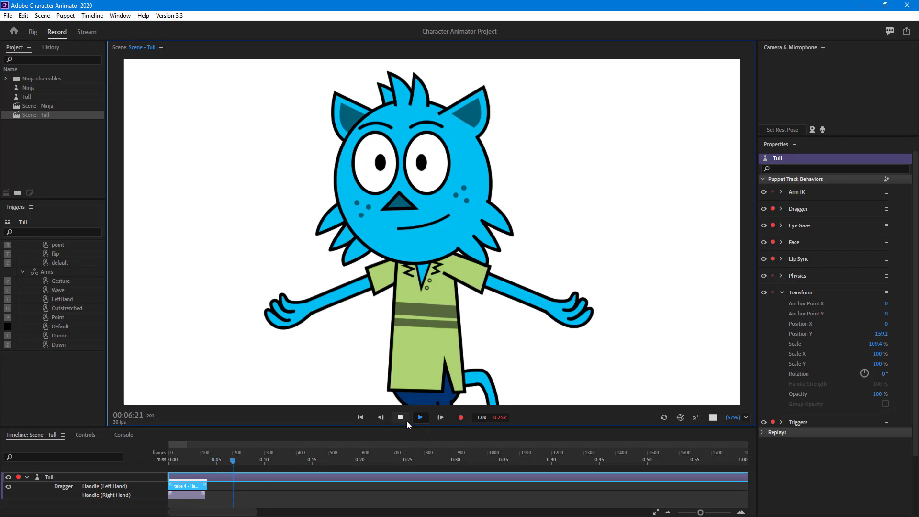
click(402, 419)
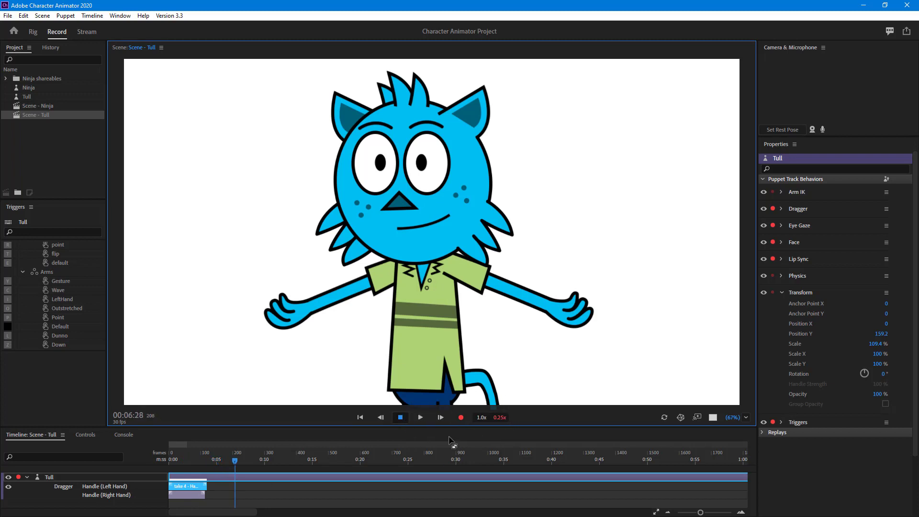